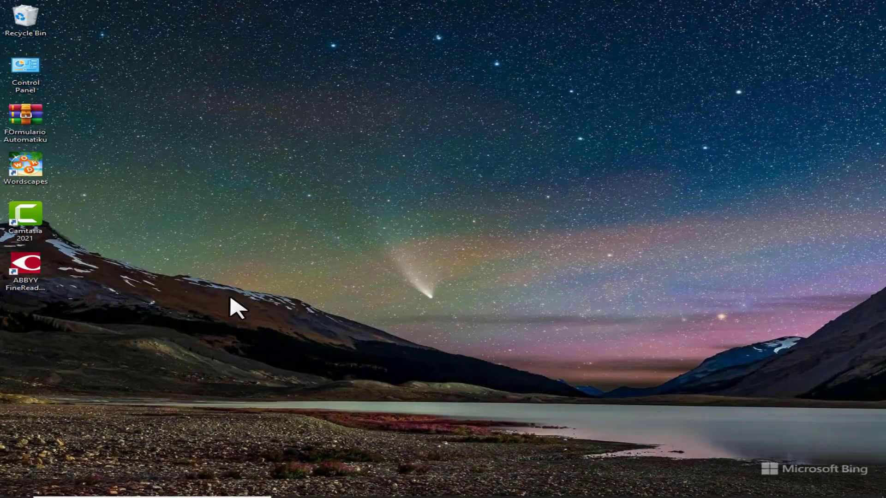
Launch Excel from the Office apps folder in the Windows Start menu.
{"action": "key", "text": "super"}
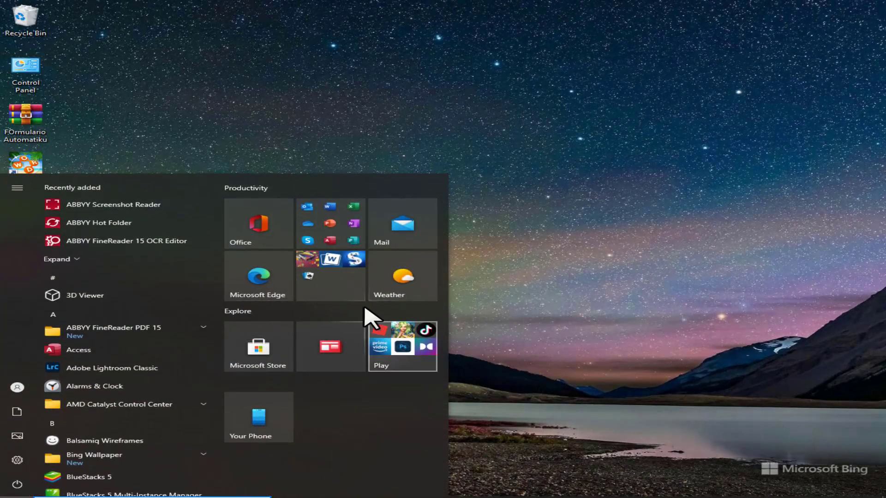
{"action": "left_click", "coordinate": [332, 231]}
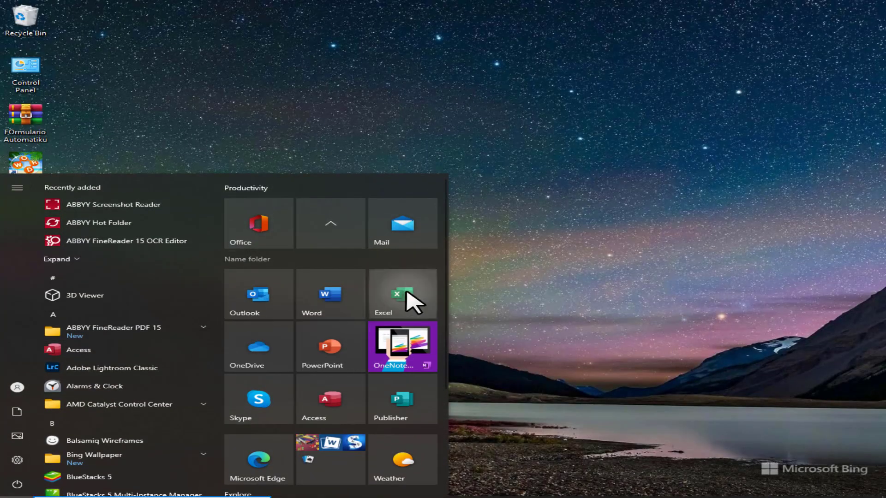
{"action": "left_click", "coordinate": [411, 301]}
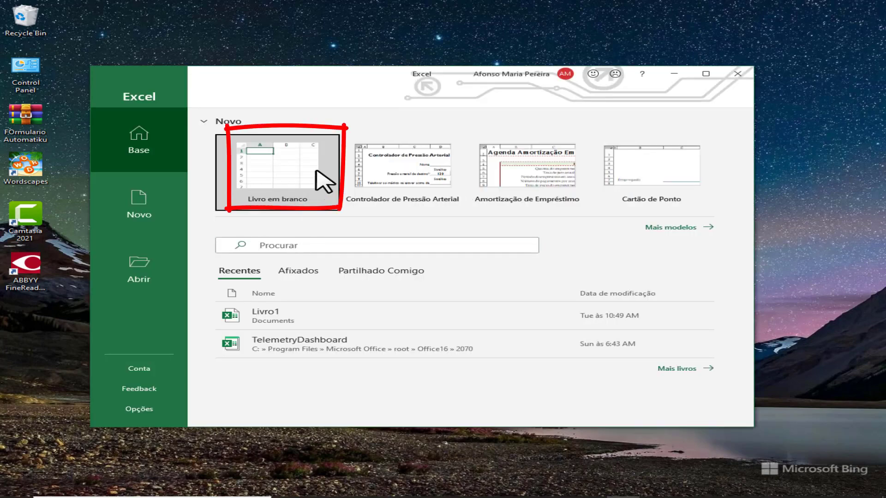
Create a blank workbook with the window maximized and bring up the Quick Access Toolbar's Mais Comandos options.
{"action": "left_click", "coordinate": [333, 200]}
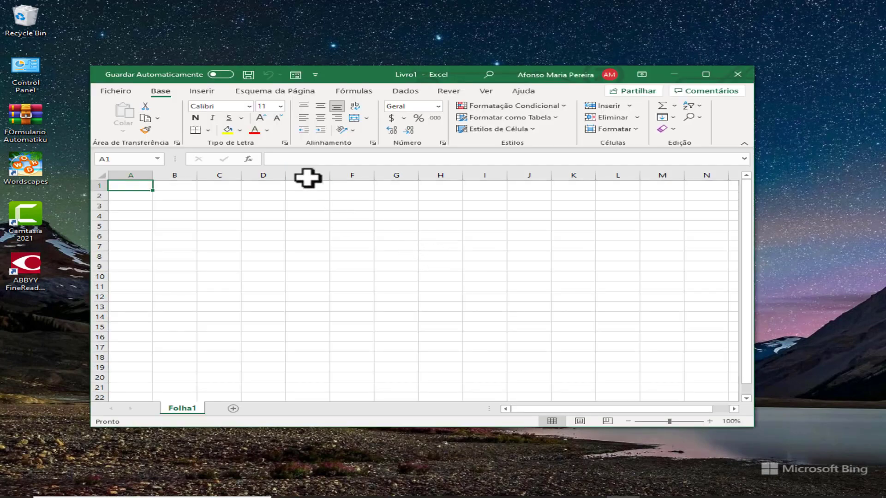
{"action": "left_click", "coordinate": [705, 75]}
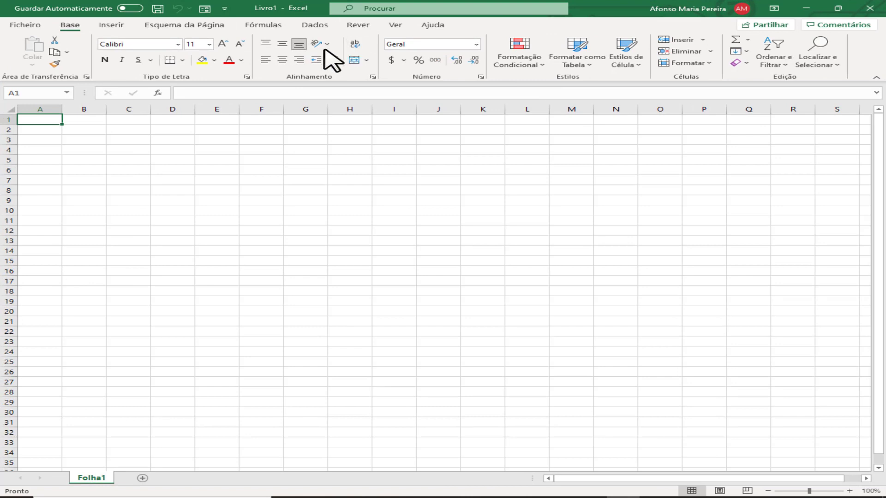
{"action": "left_click", "coordinate": [225, 8]}
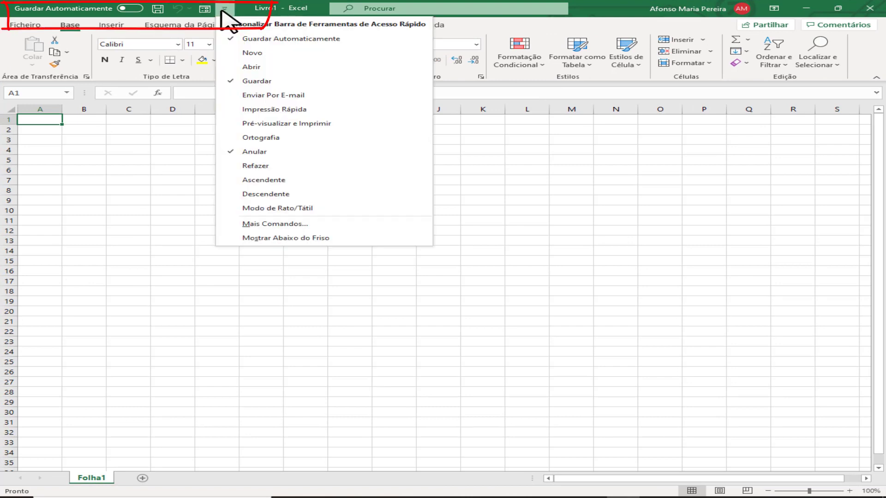
{"action": "left_click", "coordinate": [264, 223]}
Add the Formulário command to the Quick Access Toolbar and confirm.
{"action": "scroll", "coordinate": [367, 334], "scroll_direction": "down", "scroll_amount": 3}
{"action": "left_click", "coordinate": [365, 309]}
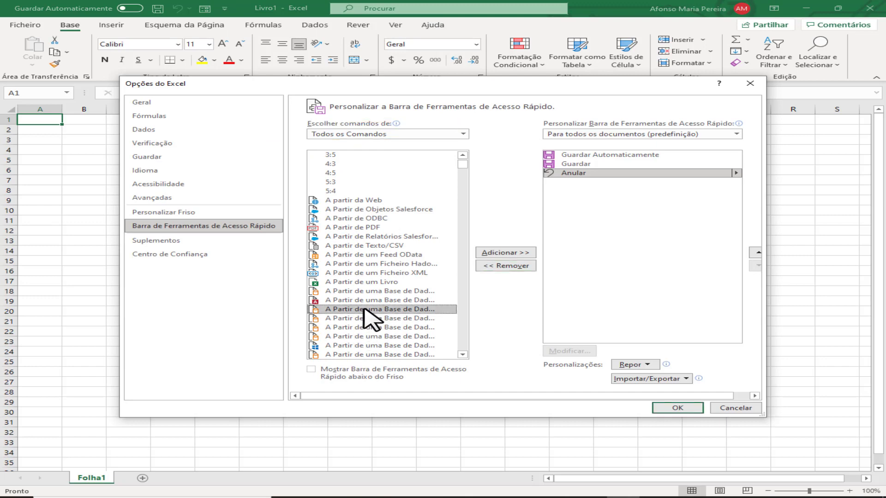
{"action": "key", "text": "f"}
{"action": "key", "text": "o"}
{"action": "scroll", "coordinate": [370, 324], "scroll_direction": "down", "scroll_amount": 2}
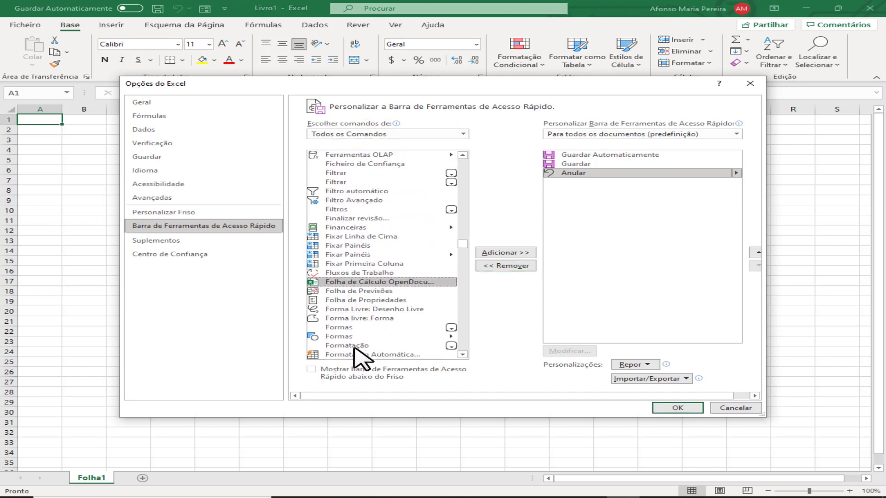
{"action": "scroll", "coordinate": [362, 336], "scroll_direction": "down", "scroll_amount": 4}
{"action": "scroll", "coordinate": [365, 346], "scroll_direction": "down", "scroll_amount": 3}
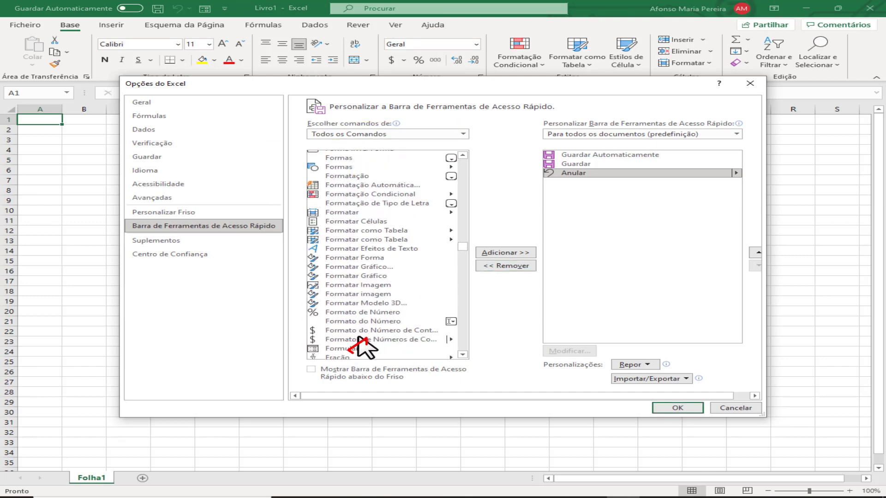
{"action": "left_click", "coordinate": [355, 348]}
{"action": "left_click", "coordinate": [506, 253]}
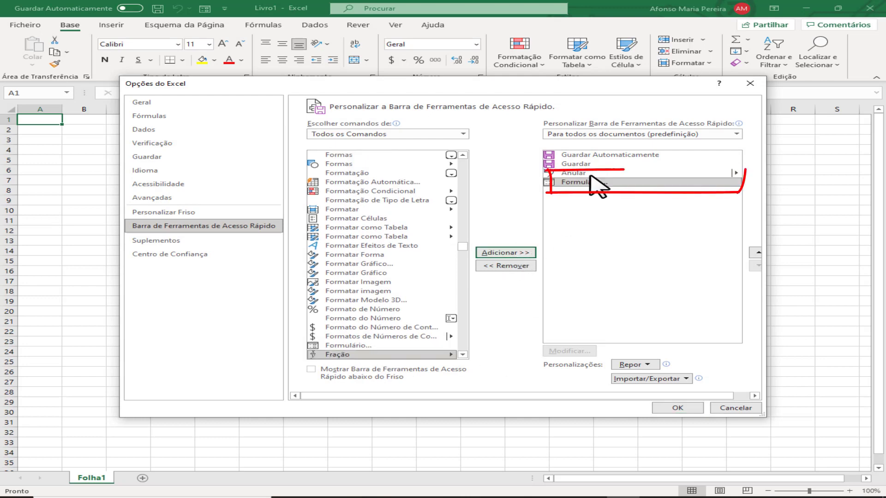
{"action": "left_click", "coordinate": [677, 409]}
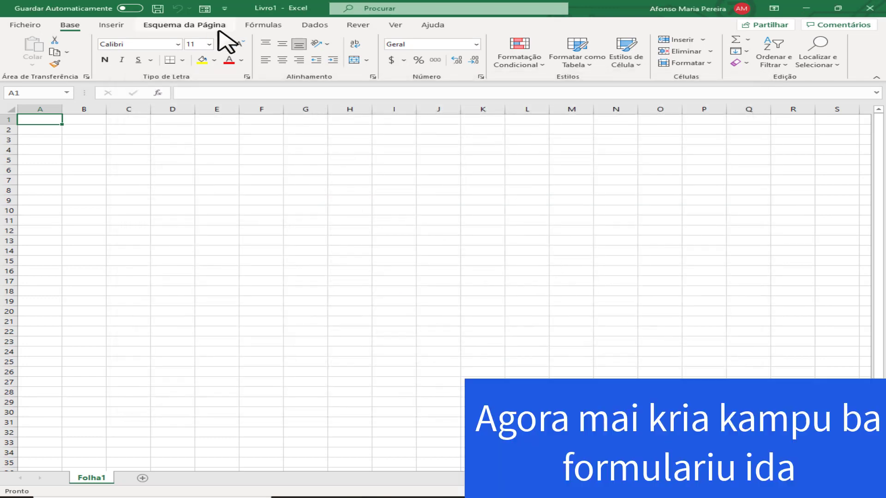
Type headers Naran Kompletu, Sexu, Estadu Sivil, Hela fatin and Nu. Kontaktu across A1:E1.
{"action": "type", "text": "Nar"}
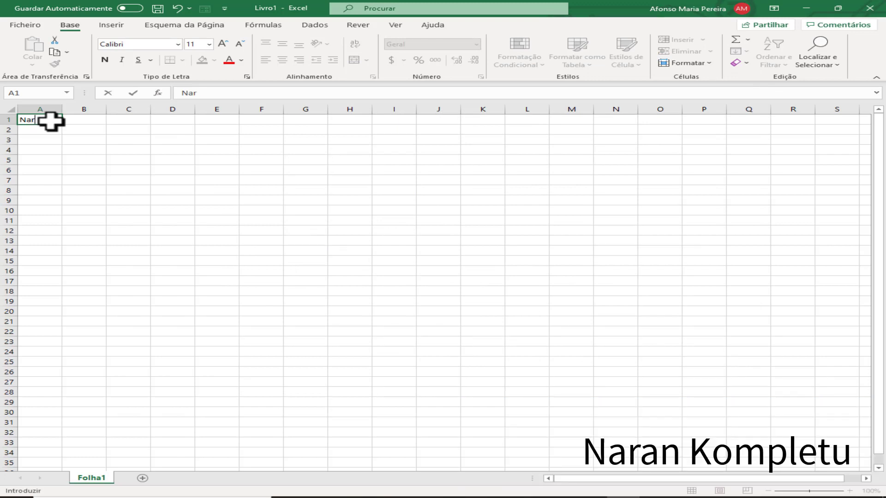
{"action": "type", "text": "an KOmpletu"}
{"action": "key", "text": "Tab"}
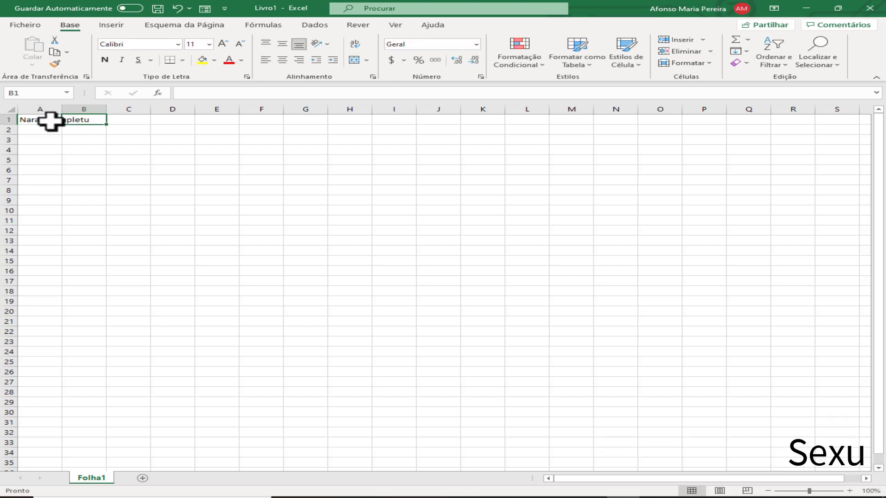
{"action": "type", "text": "Sexu"}
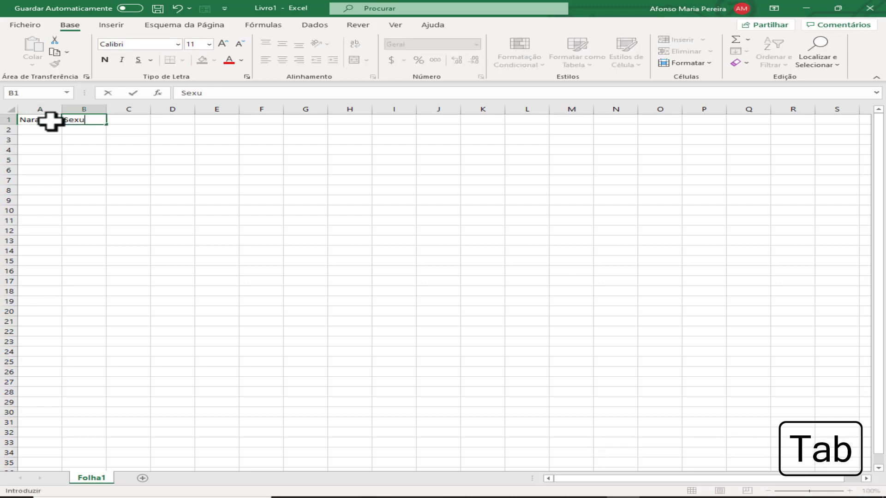
{"action": "key", "text": "Tab"}
{"action": "type", "text": "Estadu"}
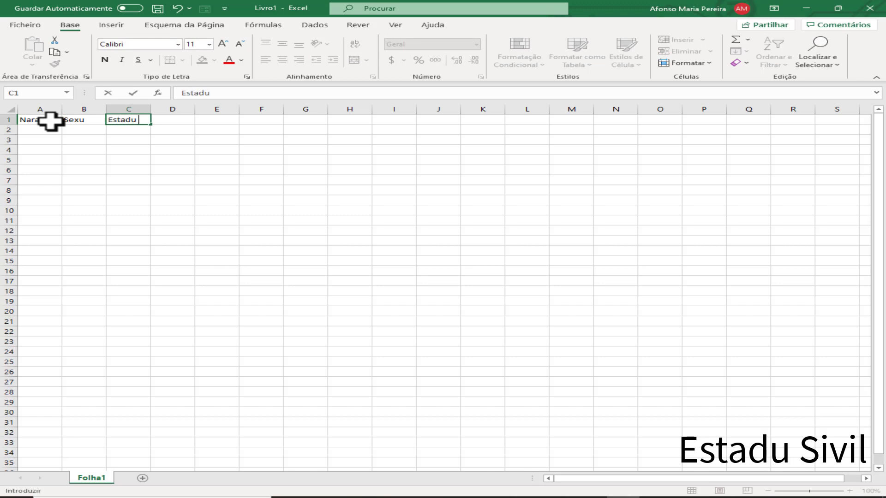
{"action": "type", "text": " Sivil"}
{"action": "key", "text": "Tab"}
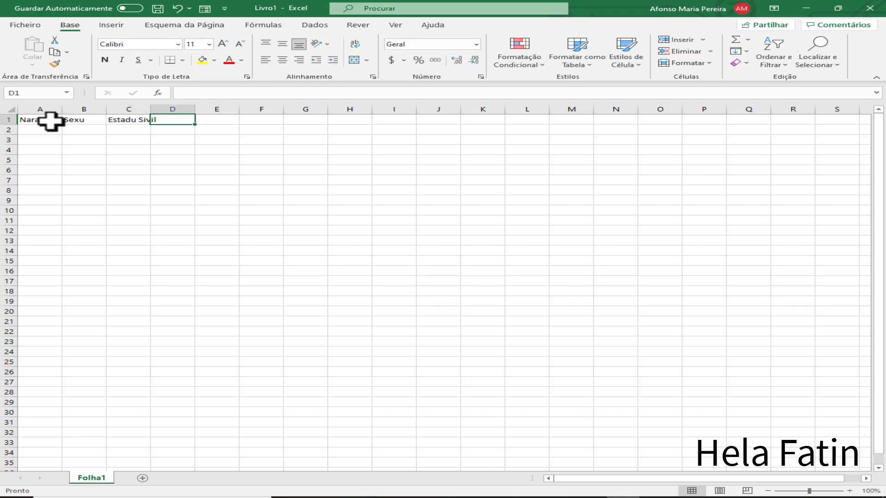
{"action": "type", "text": "Hela"}
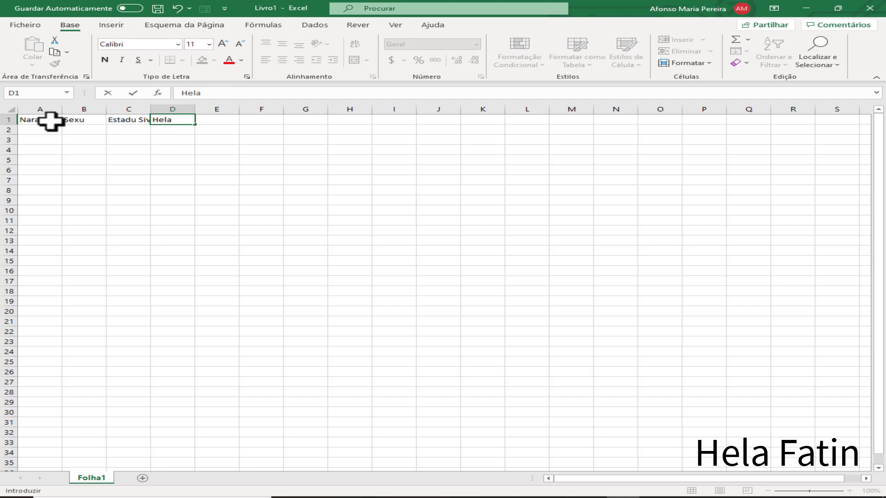
{"action": "type", "text": " fatin"}
{"action": "key", "text": "Tab"}
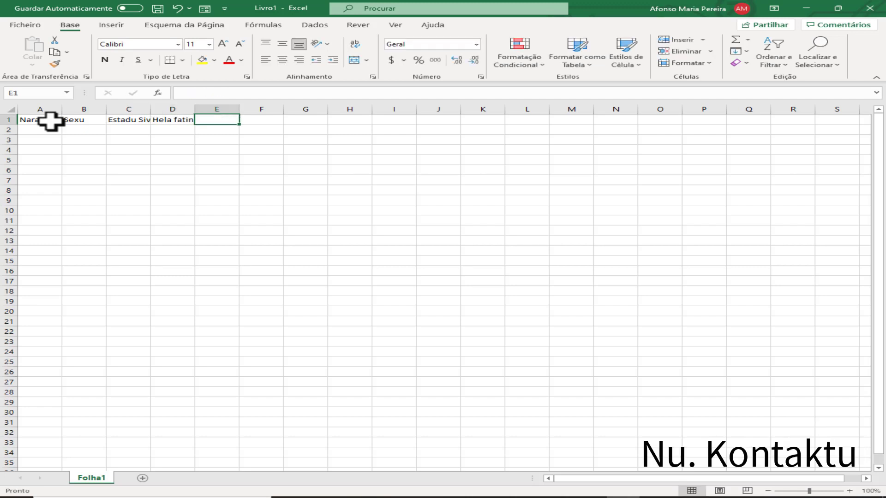
{"action": "type", "text": "N"}
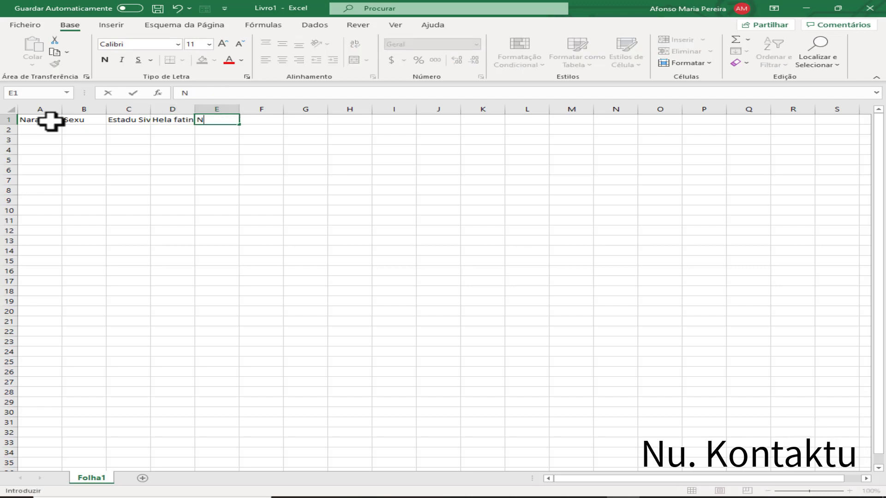
{"action": "type", "text": "u. KOntak"}
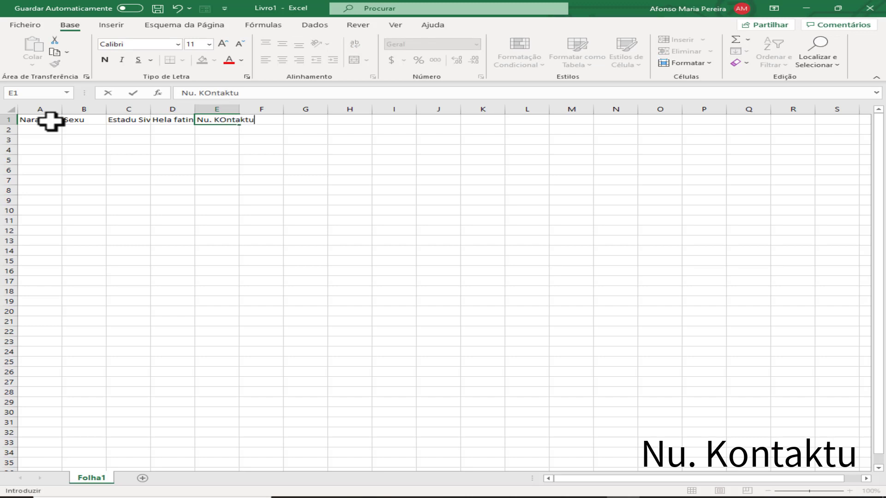
{"action": "type", "text": "tu"}
Commit the Nu. Kontaktu header, autofit columns A, B and C, and widen column A further.
{"action": "key", "text": "Return"}
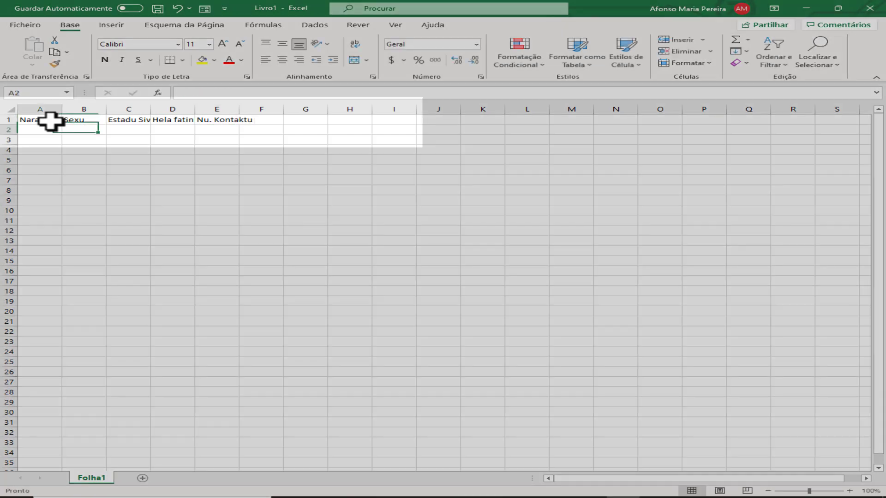
{"action": "double_click", "coordinate": [60, 111]}
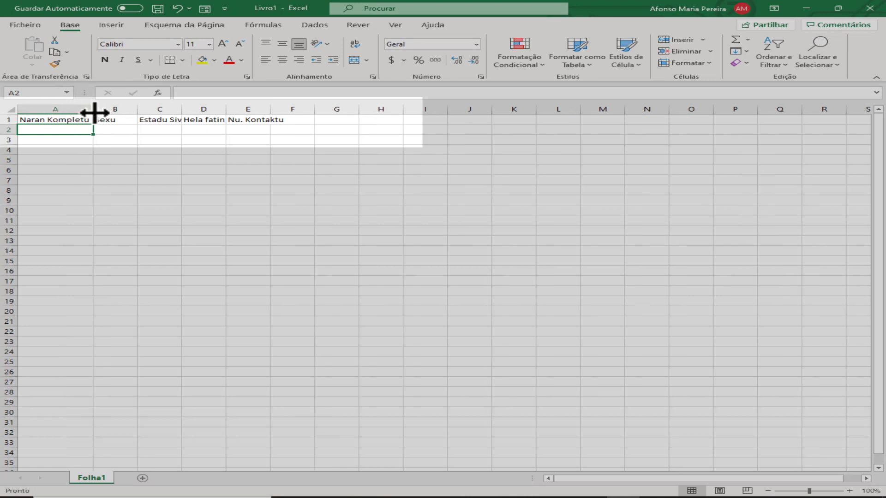
{"action": "double_click", "coordinate": [137, 110]}
{"action": "double_click", "coordinate": [163, 110]}
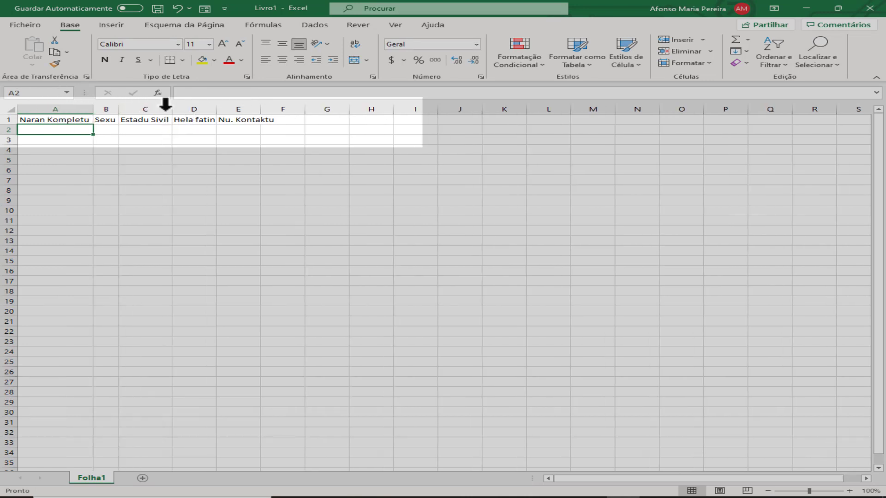
{"action": "left_click_drag", "start_coordinate": [94, 110], "coordinate": [446, 113]}
Autofit column E and show the Quick Analysis table options for the header row.
{"action": "double_click", "coordinate": [401, 113]}
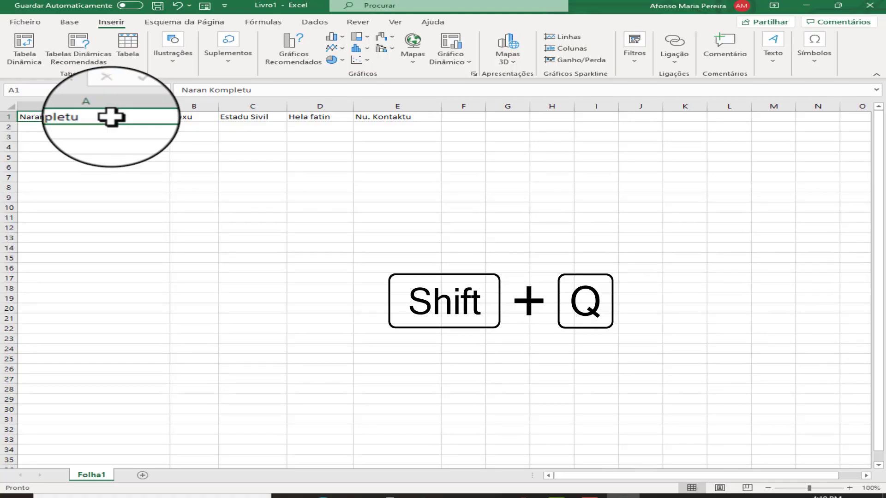
{"action": "key", "text": "ctrl+q"}
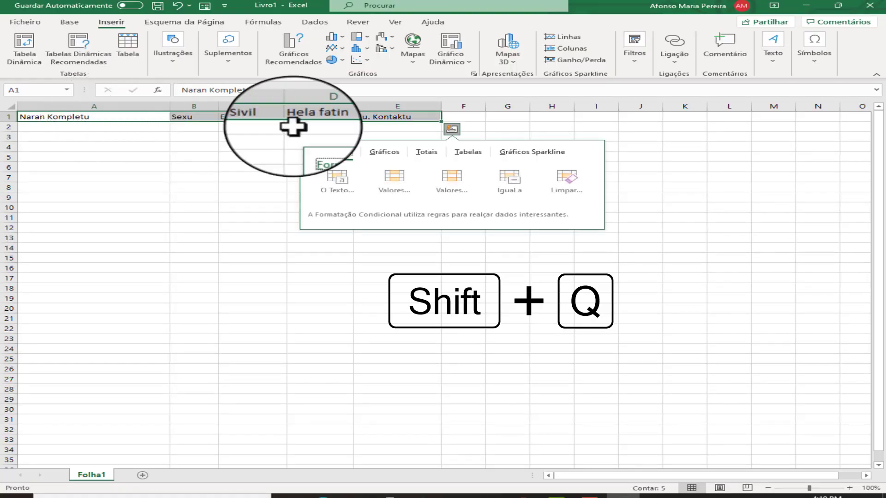
{"action": "left_click", "coordinate": [468, 152]}
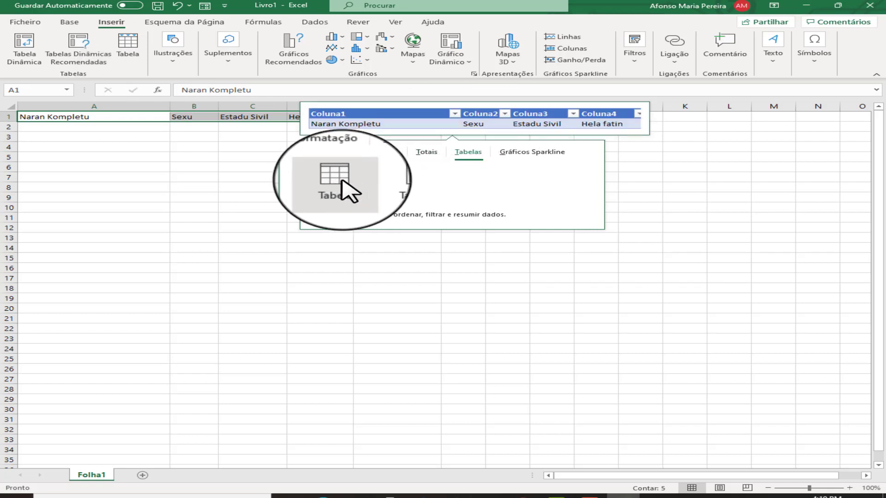
{"action": "left_click", "coordinate": [21, 51]}
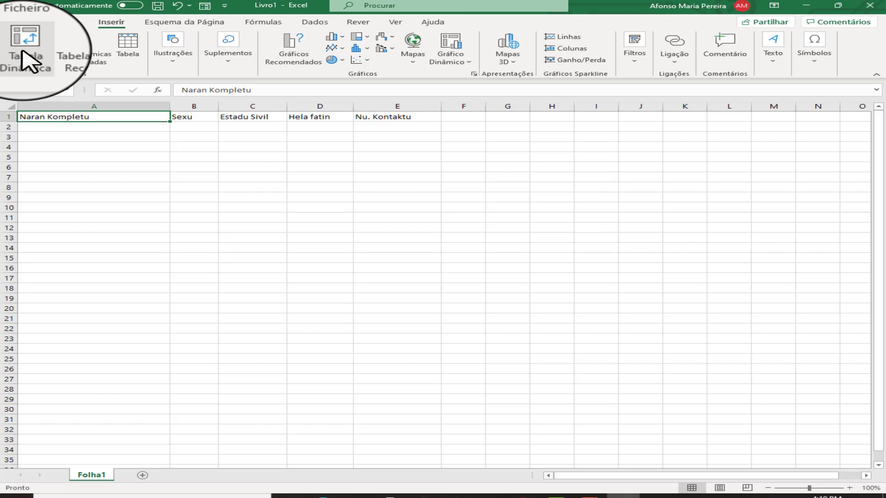
Insert a table on A1:E1, extend it down to row 10, and select A2.
{"action": "left_click", "coordinate": [128, 46]}
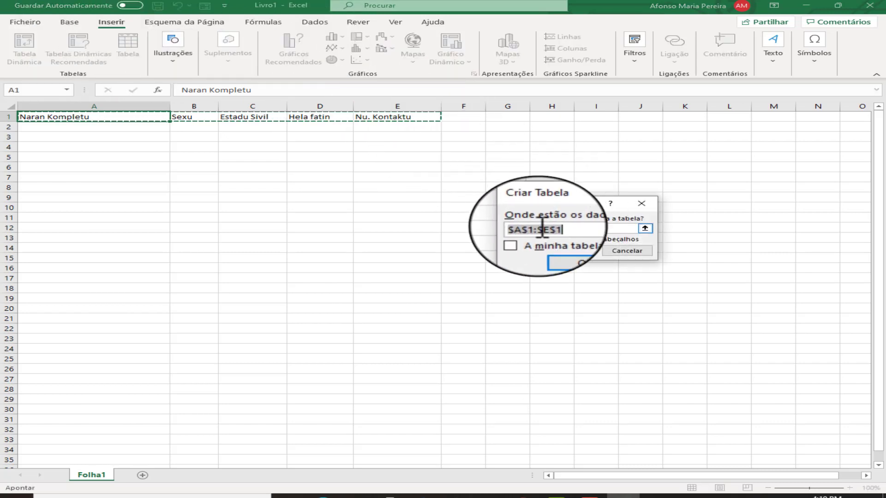
{"action": "left_click", "coordinate": [594, 252]}
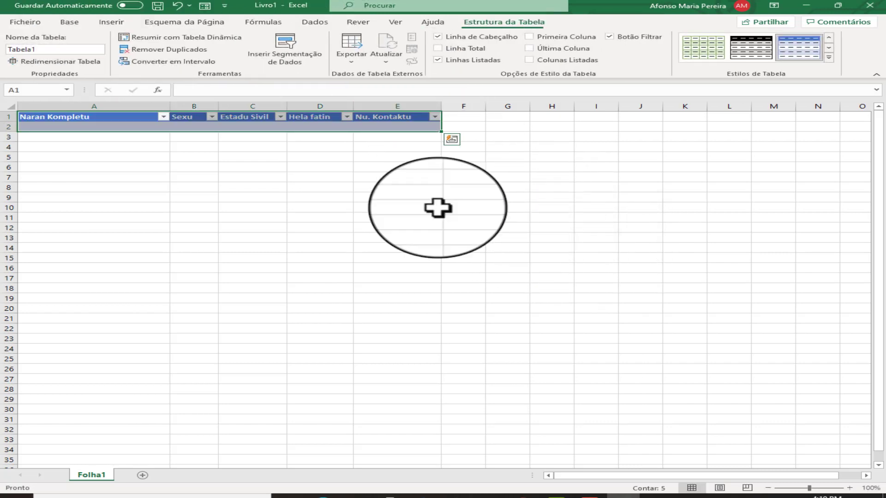
{"action": "left_click", "coordinate": [401, 157]}
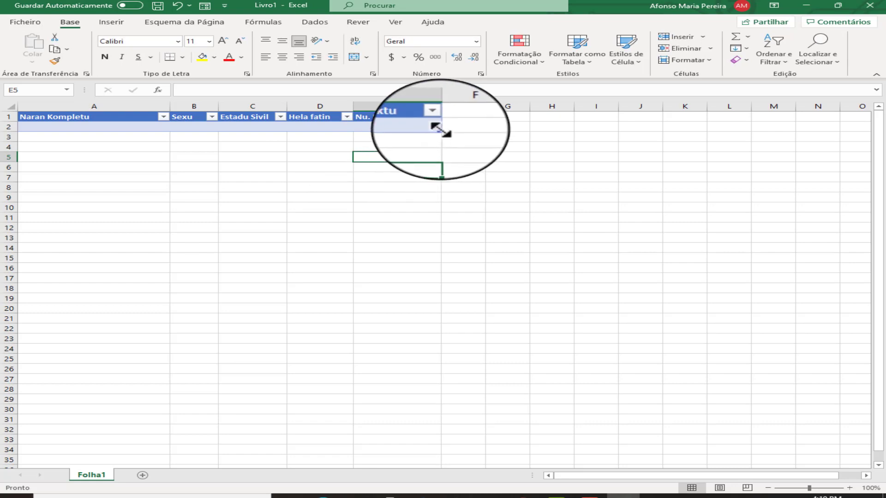
{"action": "left_click_drag", "start_coordinate": [441, 132], "coordinate": [441, 211]}
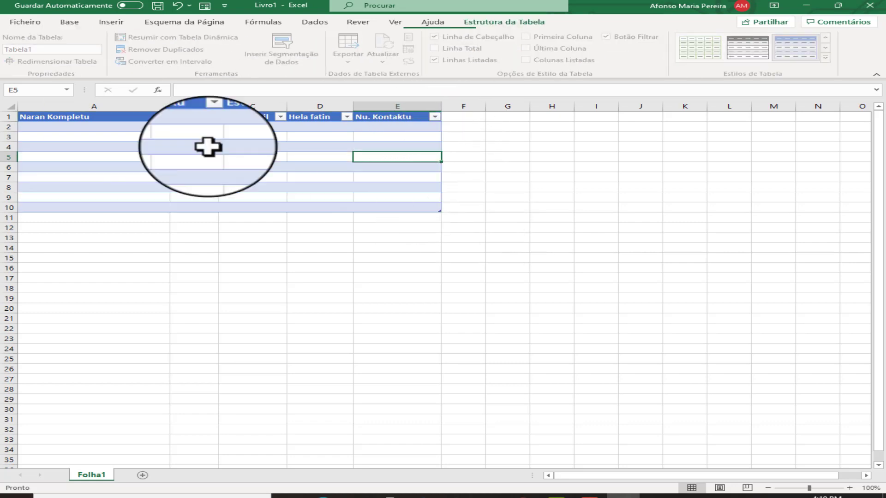
{"action": "left_click", "coordinate": [96, 126]}
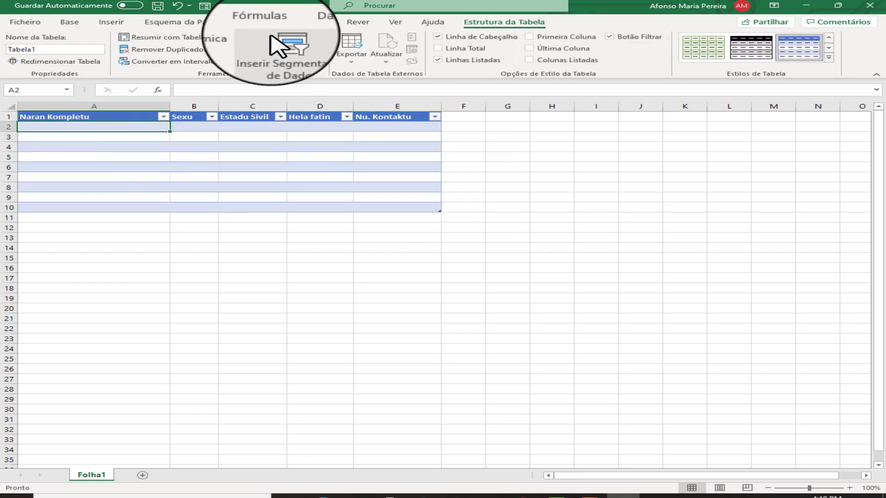
Through the Formulário form, save the first record: full name, Mane, Klosan, Tuana Laran, contact number.
{"action": "left_click", "coordinate": [205, 6]}
{"action": "left_click_drag", "start_coordinate": [511, 139], "coordinate": [234, 228]}
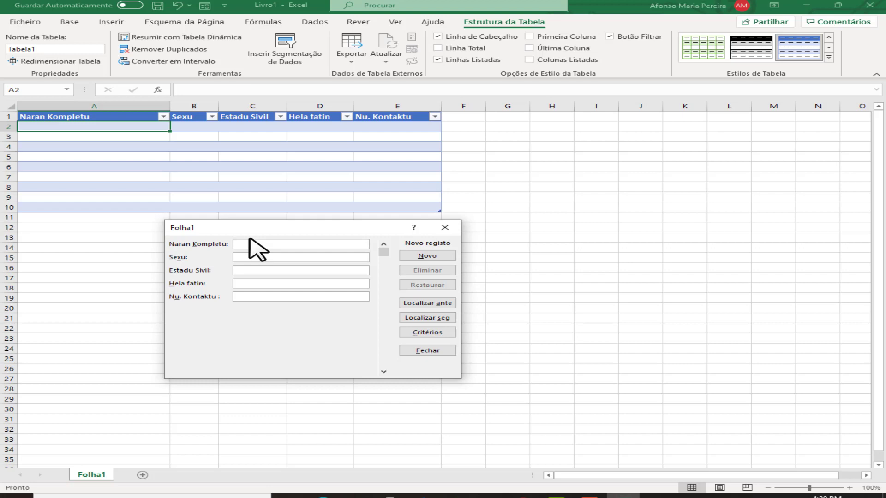
{"action": "left_click", "coordinate": [263, 257]}
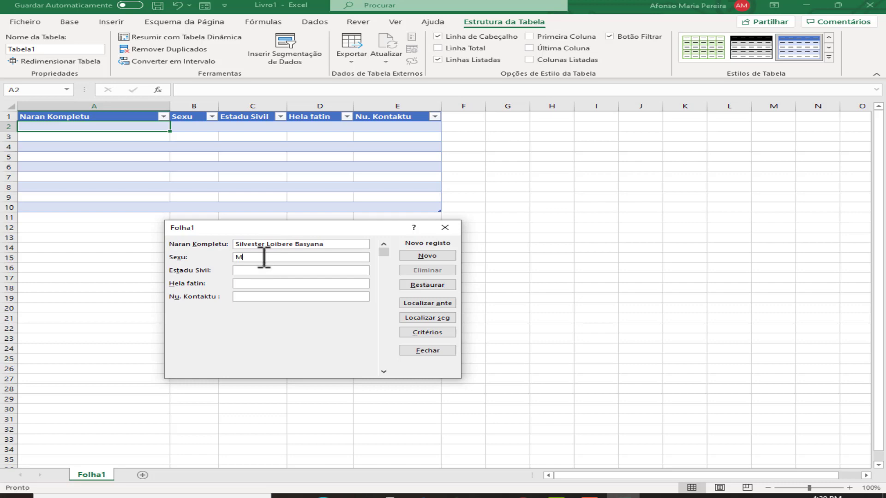
{"action": "left_click", "coordinate": [309, 244]}
{"action": "key", "text": "BackSpace"}
{"action": "type", "text": "t"}
{"action": "left_click", "coordinate": [269, 271]}
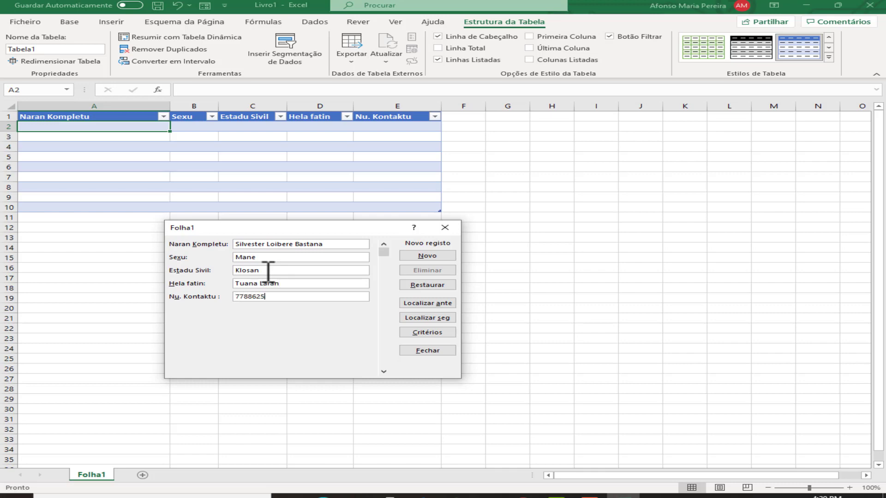
{"action": "type", "text": "2"}
{"action": "left_click", "coordinate": [447, 255]}
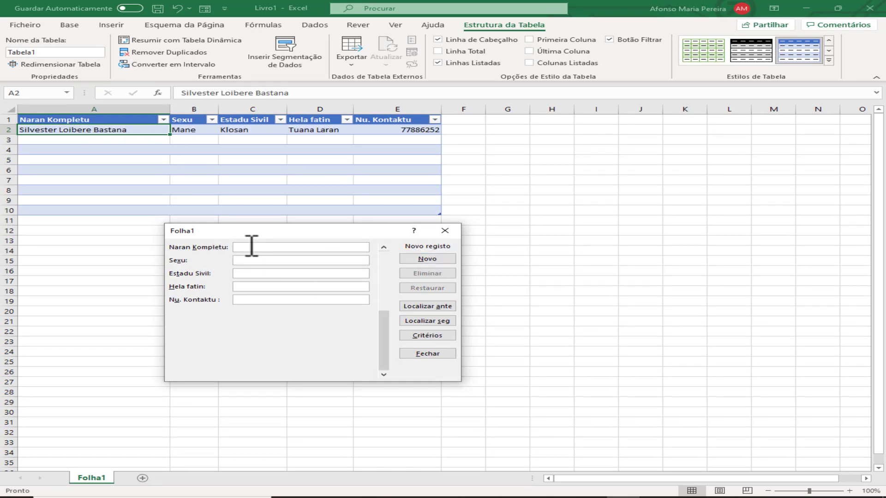
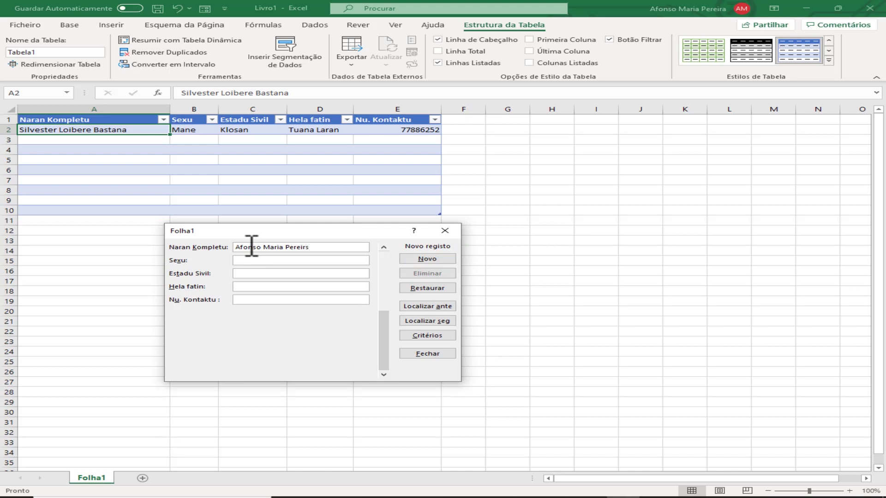
Enter and save the second record (Mane, Klosan, Tuana-Laran), correcting the Estadu Sivil entry.
{"action": "type", "text": "Mane"}
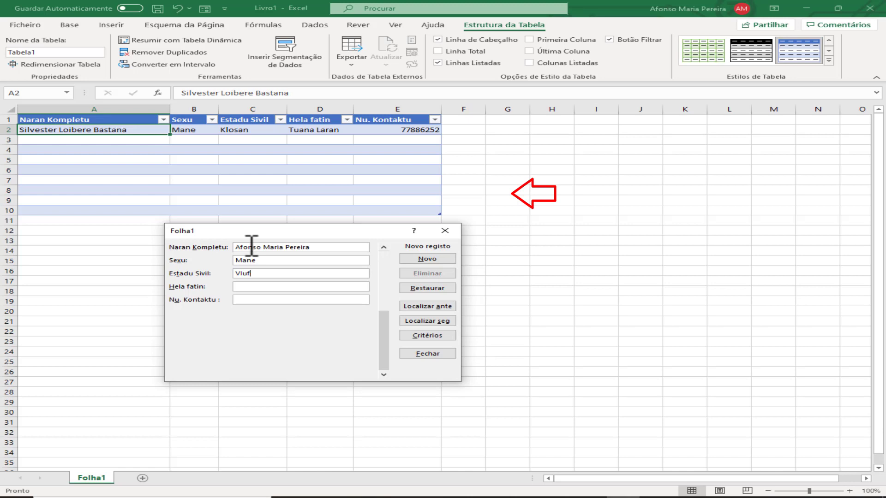
{"action": "key", "text": "BackSpace"}
{"action": "key", "text": "BackSpace"}
{"action": "key", "text": "BackSpace"}
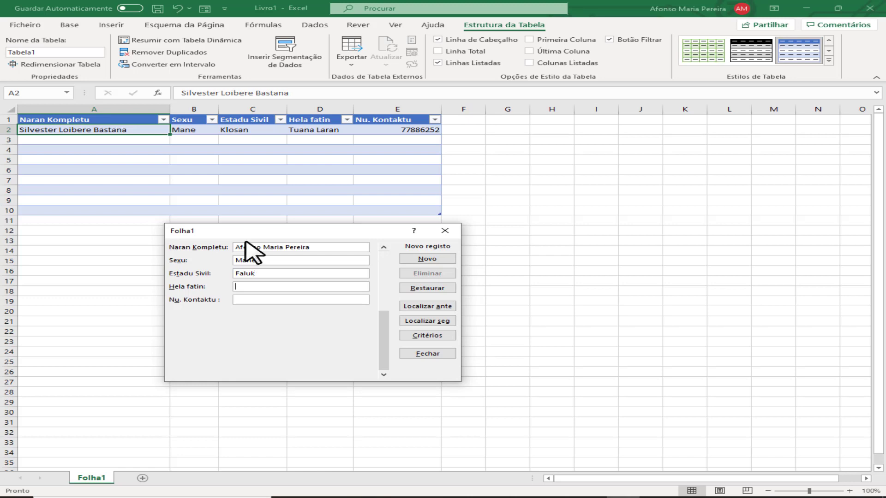
{"action": "left_click", "coordinate": [268, 273]}
{"action": "key", "text": "BackSpace"}
{"action": "key", "text": "BackSpace"}
{"action": "key", "text": "BackSpace"}
{"action": "key", "text": "BackSpace"}
{"action": "key", "text": "BackSpace"}
{"action": "key", "text": "BackSpace"}
{"action": "key", "text": "BackSpace"}
{"action": "key", "text": "BackSpace"}
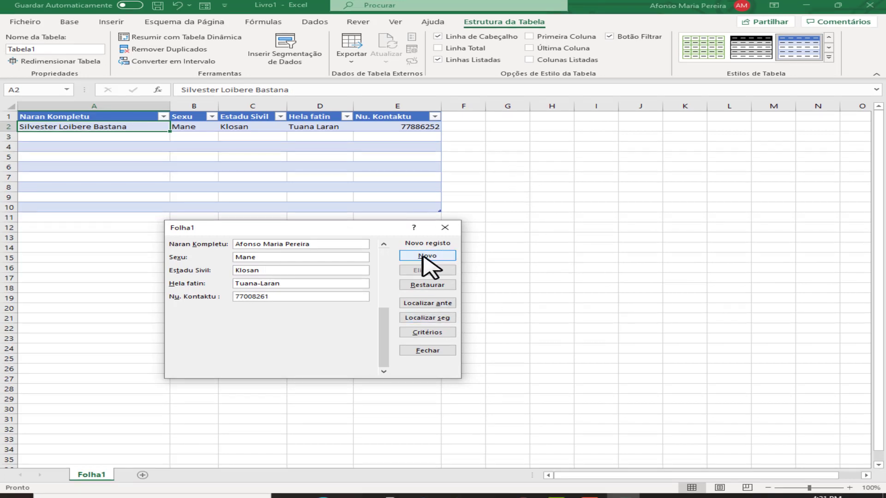
{"action": "left_click", "coordinate": [427, 259]}
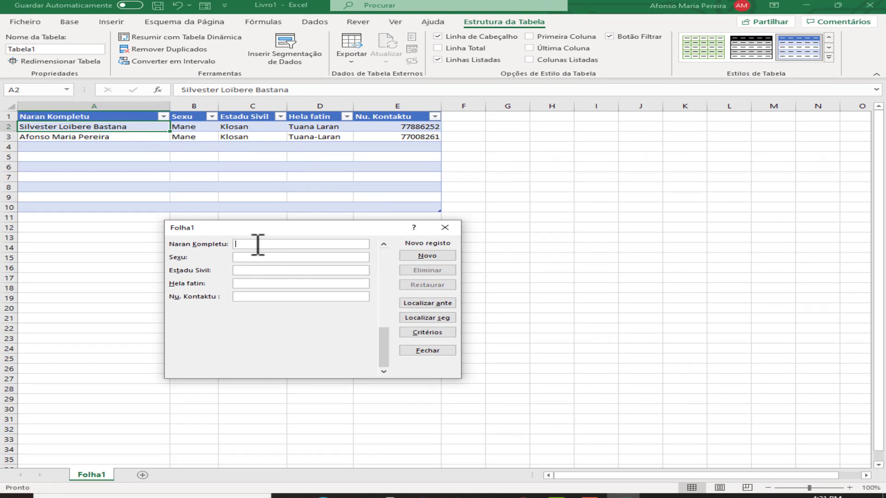
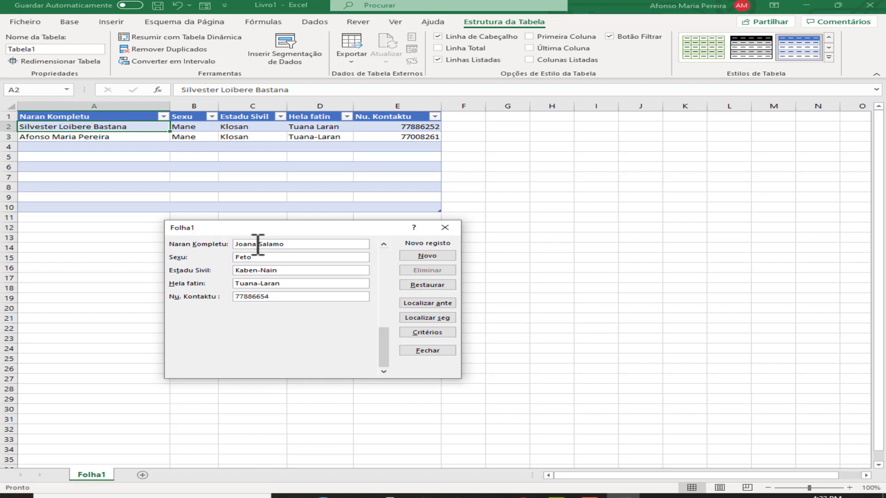
Enter and save the third record: full name, Feto, Kaben-Nain, Tuana-Laran and contact number.
{"action": "left_click", "coordinate": [427, 256]}
{"action": "left_click", "coordinate": [427, 350]}
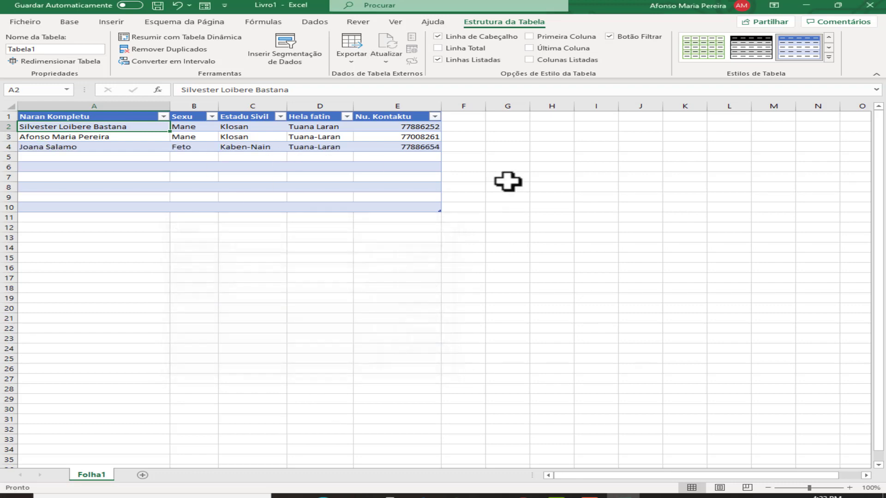
{"action": "left_click", "coordinate": [277, 147]}
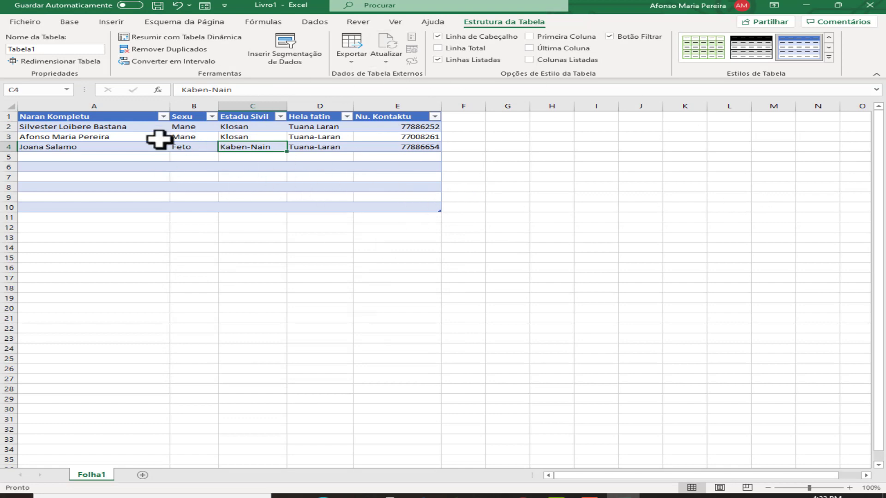
{"action": "left_click", "coordinate": [163, 117]}
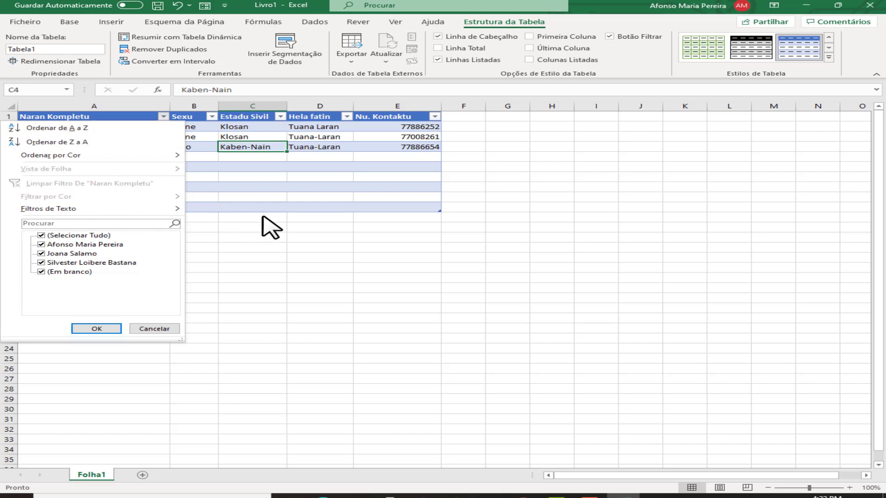
{"action": "mouse_move", "coordinate": [34, 210]}
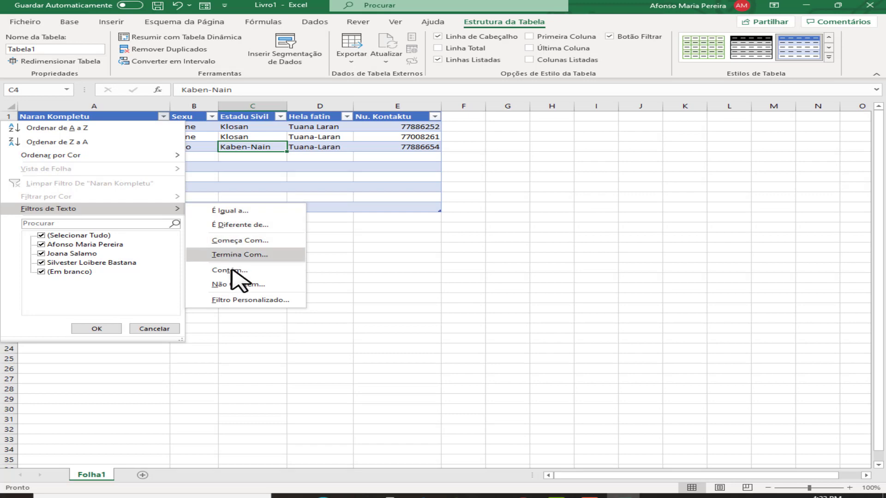
{"action": "left_click", "coordinate": [238, 300]}
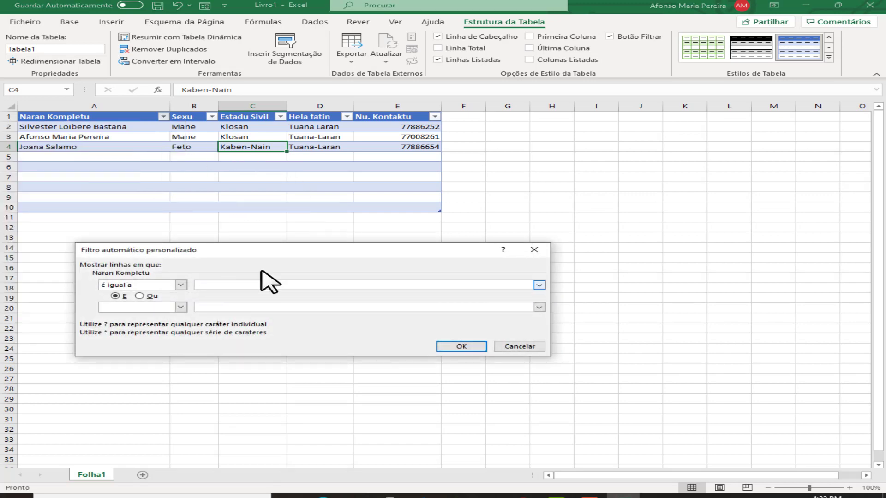
{"action": "left_click", "coordinate": [462, 346]}
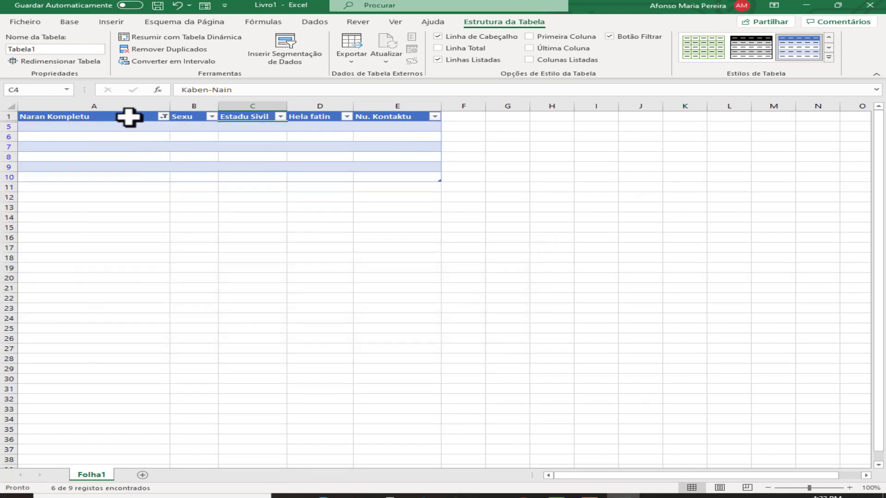
{"action": "left_click", "coordinate": [164, 116]}
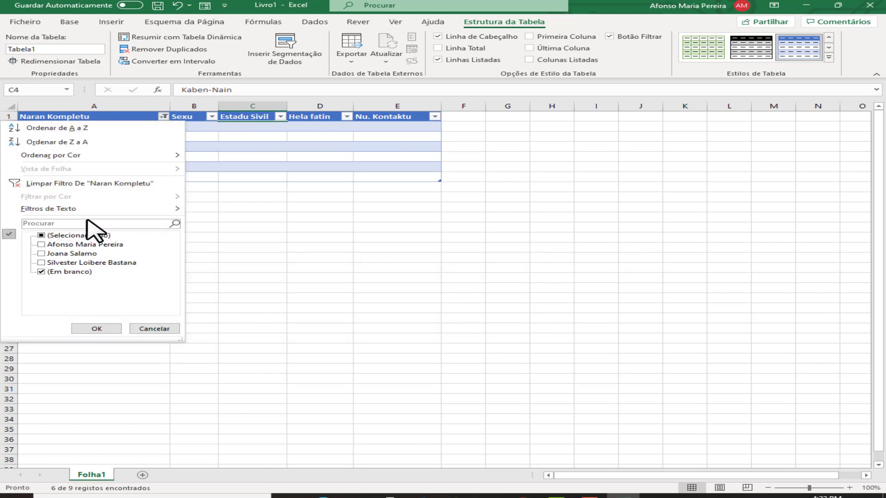
{"action": "left_click", "coordinate": [42, 236]}
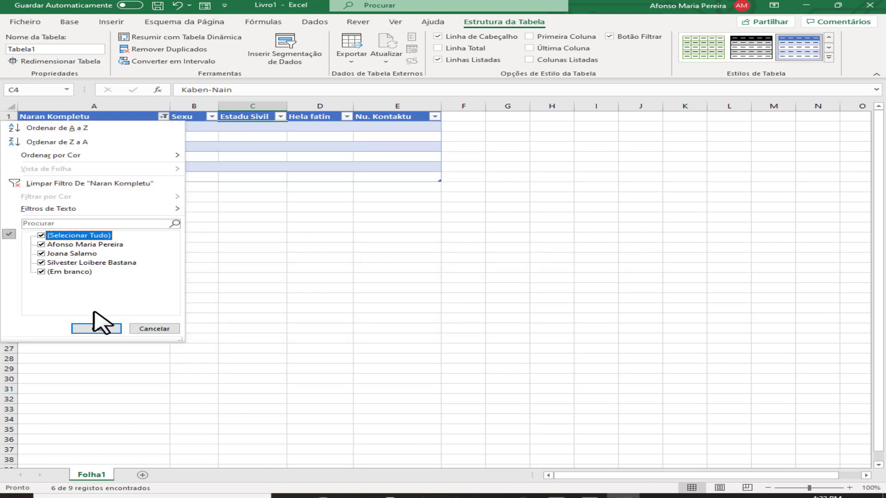
{"action": "left_click", "coordinate": [92, 329]}
{"action": "left_click", "coordinate": [206, 177]}
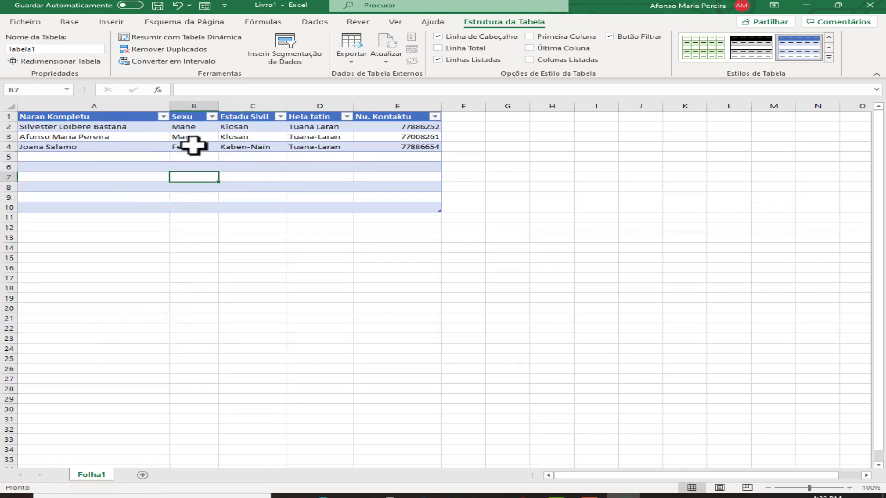
{"action": "left_click_drag", "start_coordinate": [72, 156], "coordinate": [407, 206]}
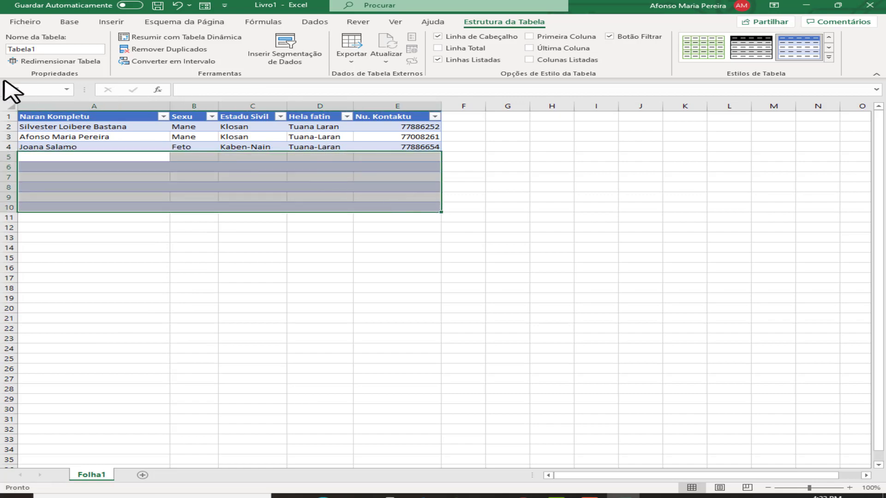